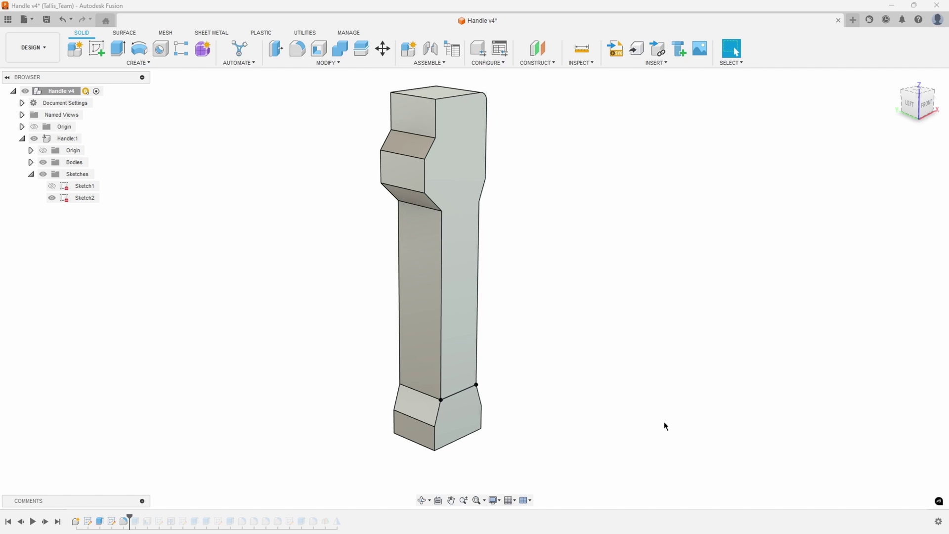
Start an Extrude on the foot's Sketch2 profile, distance still 0.00 in, and show its distance options
{"action": "left_click", "coordinate": [467, 413]}
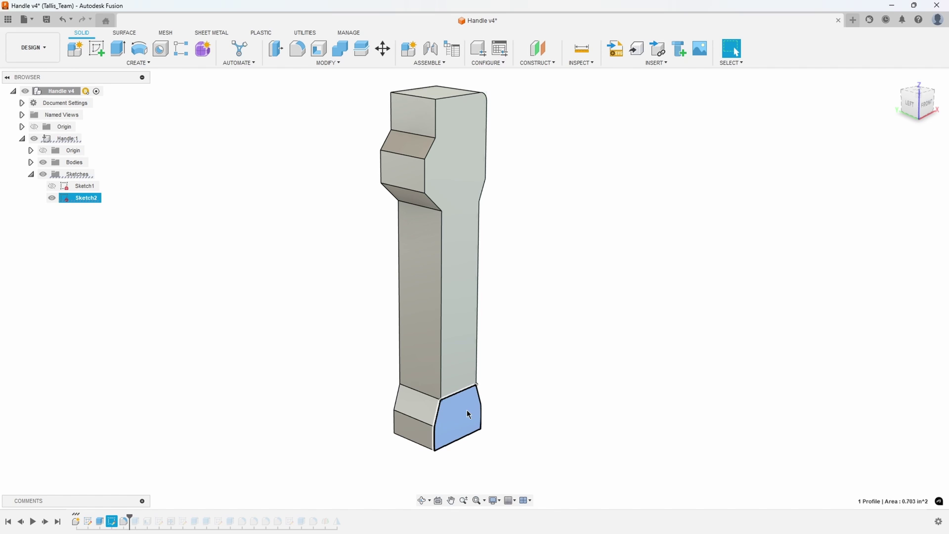
{"action": "right_click", "coordinate": [467, 410]}
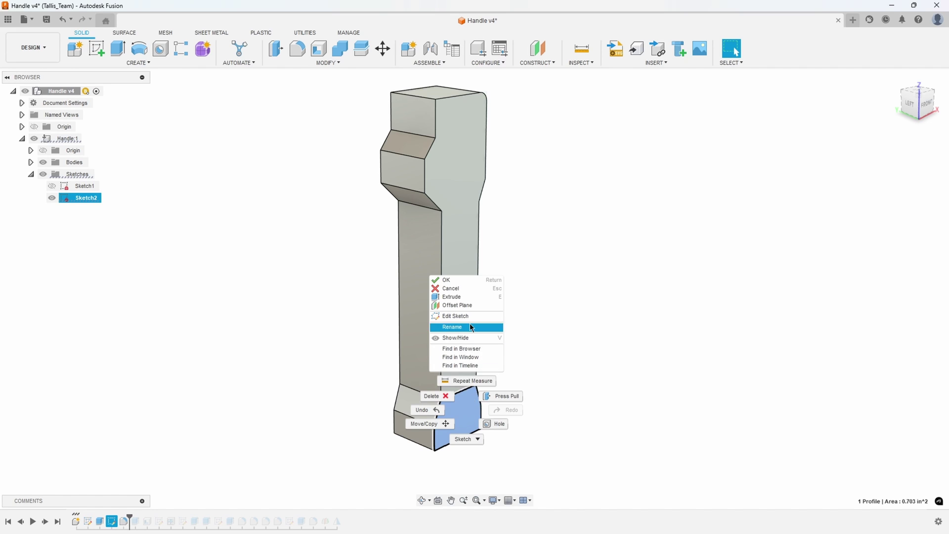
{"action": "left_click", "coordinate": [473, 298]}
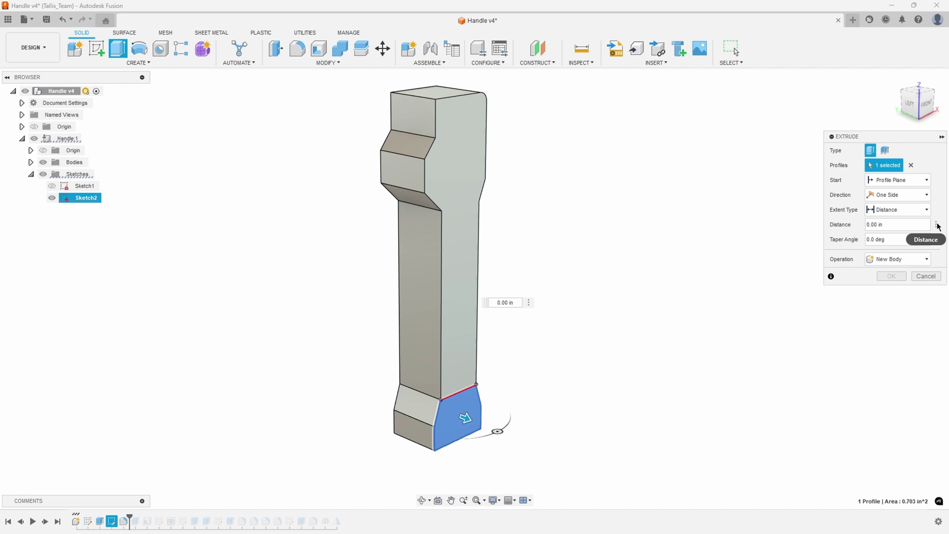
{"action": "left_click", "coordinate": [936, 225]}
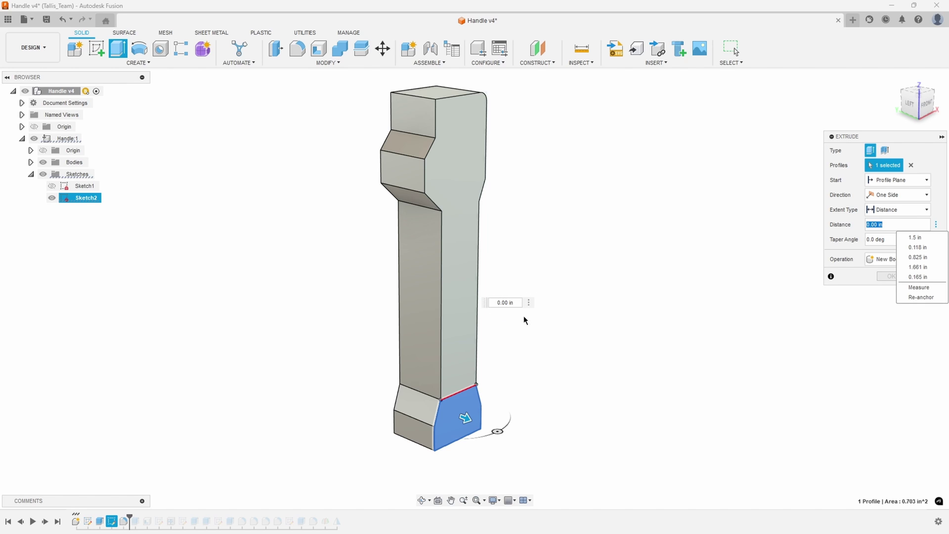
{"action": "left_click", "coordinate": [529, 302]}
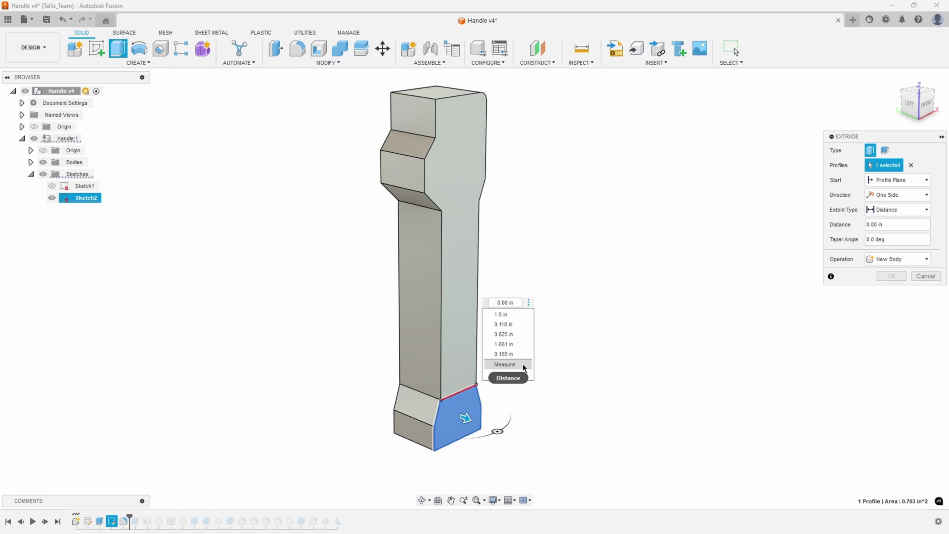
Drag the foot extrusion arrow out to roughly 0.359 in
{"action": "left_click", "coordinate": [576, 428]}
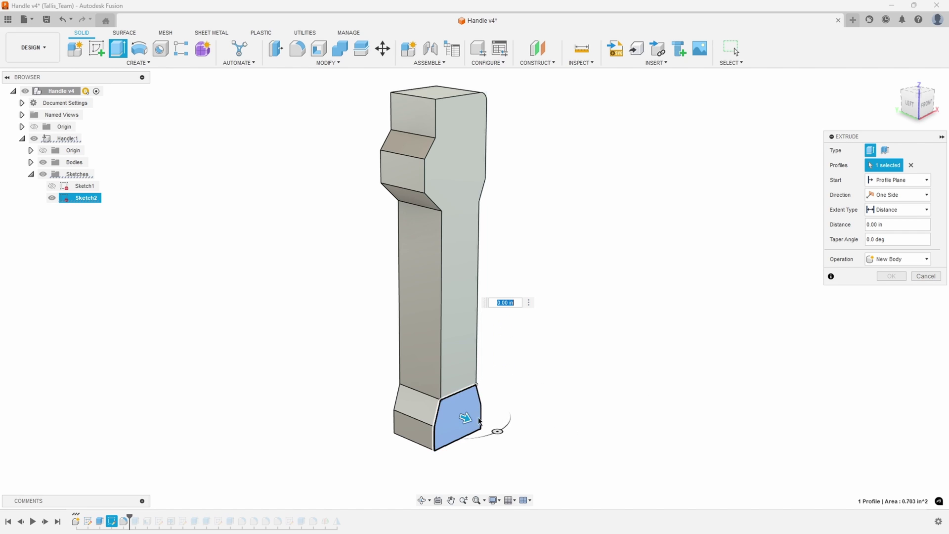
{"action": "middle_click_drag", "start_coordinate": [470, 420], "coordinate": [468, 401]}
{"action": "mouse_move", "coordinate": [468, 401]}
{"action": "left_mouse_down"}
{"action": "mouse_move", "coordinate": [476, 413]}
{"action": "mouse_move", "coordinate": [487, 404]}
{"action": "left_mouse_up"}
{"action": "scroll", "coordinate": [526, 444], "scroll_direction": "up", "scroll_amount": 2}
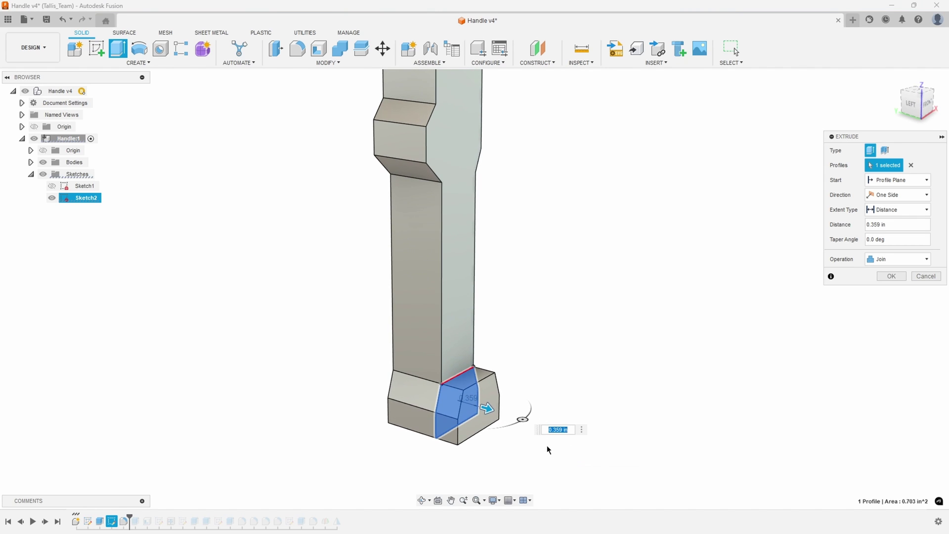
{"action": "middle_click_drag", "start_coordinate": [465, 430], "coordinate": [472, 421], "text": "shift"}
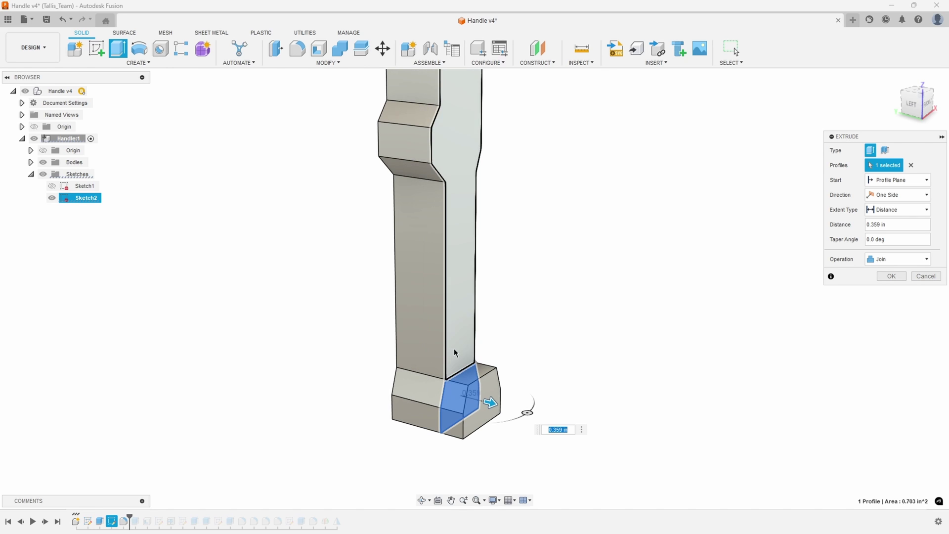
Set the extrude distance to 0.825 in by measuring the base's top edge
{"action": "left_click", "coordinate": [580, 429]}
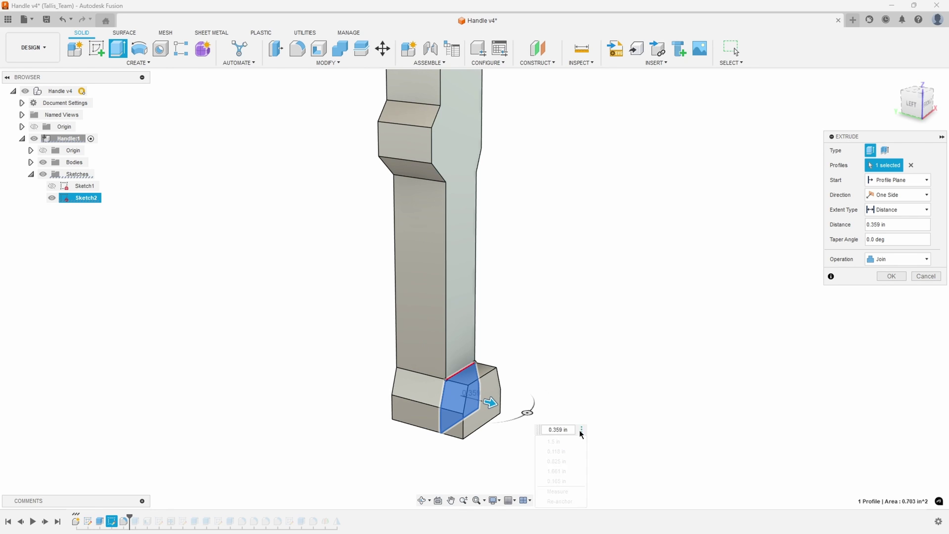
{"action": "left_click", "coordinate": [563, 495]}
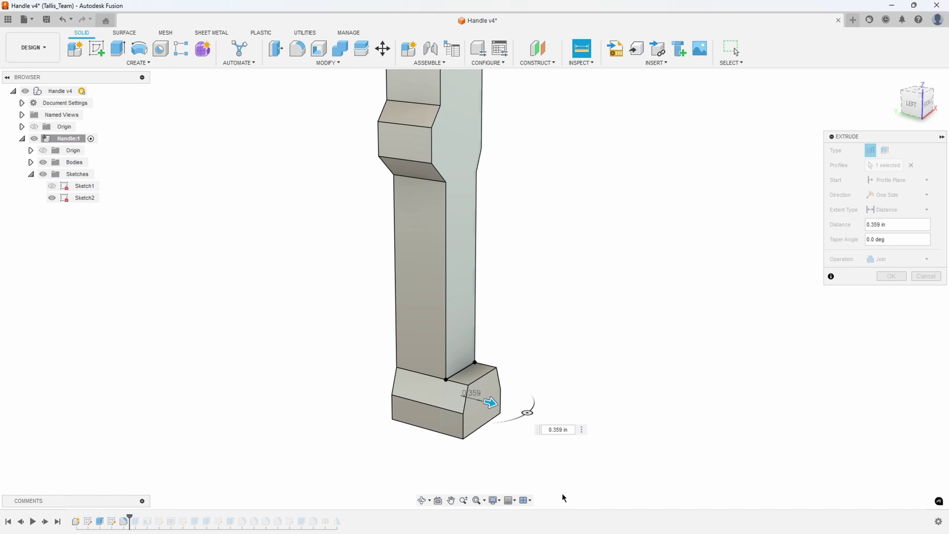
{"action": "left_click", "coordinate": [416, 372]}
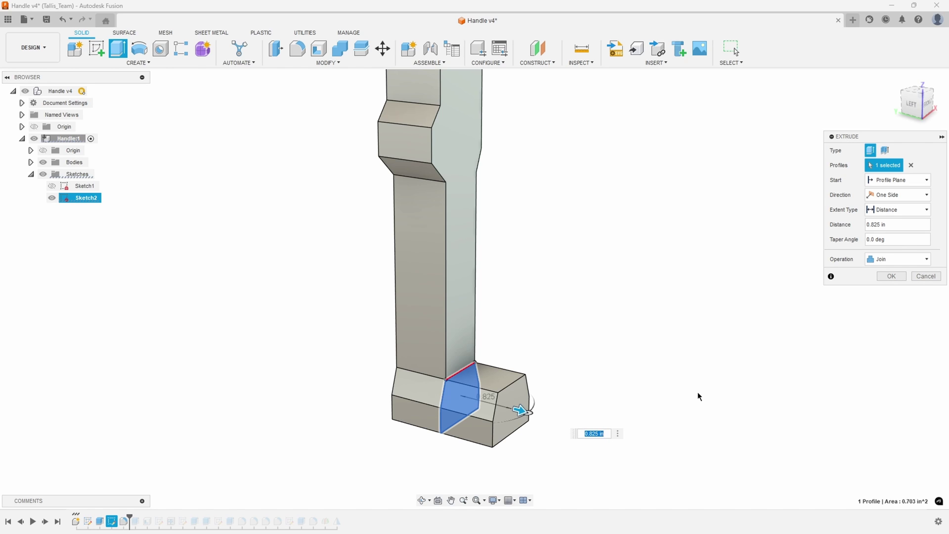
Change the foot extrusion distance to 0.75 in by measuring an edge on the body's front
{"action": "left_click", "coordinate": [618, 433]}
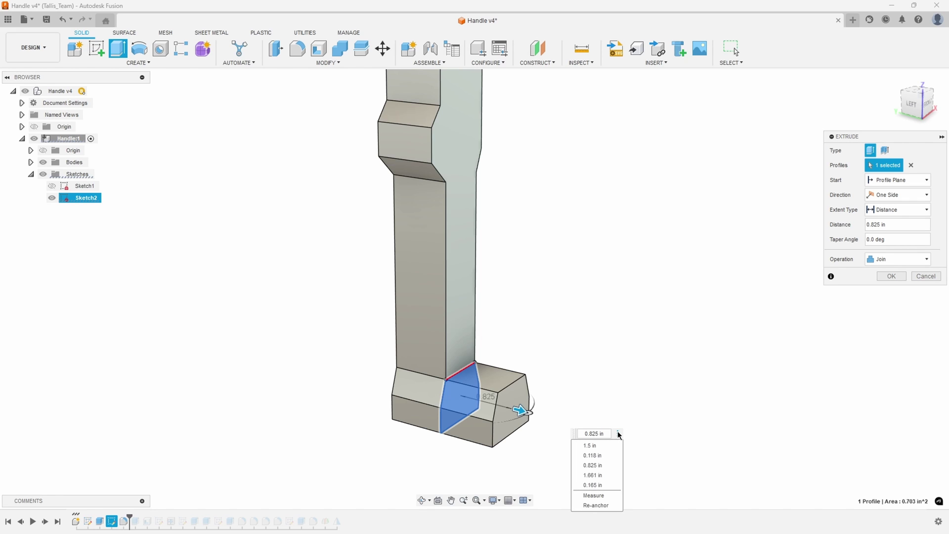
{"action": "left_click", "coordinate": [595, 495]}
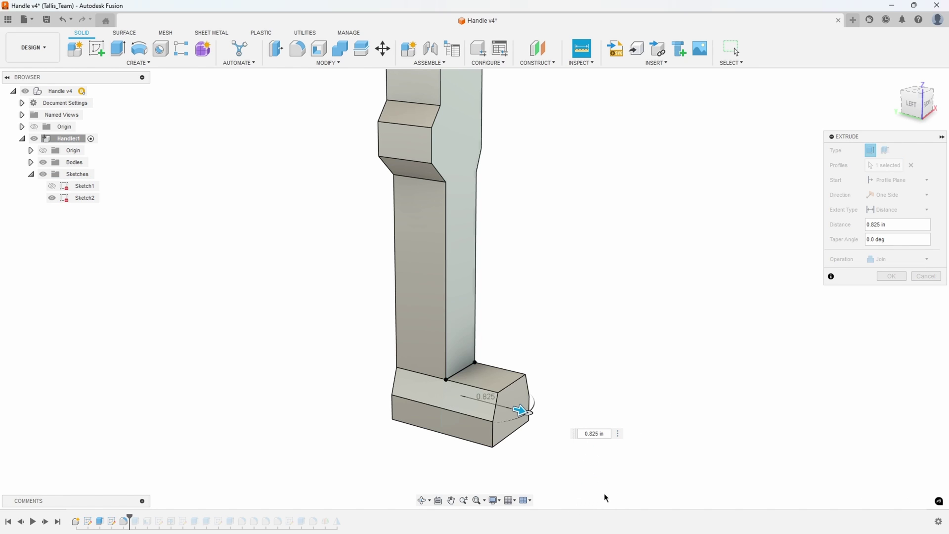
{"action": "middle_click_drag", "start_coordinate": [543, 361], "coordinate": [463, 397], "text": "shift"}
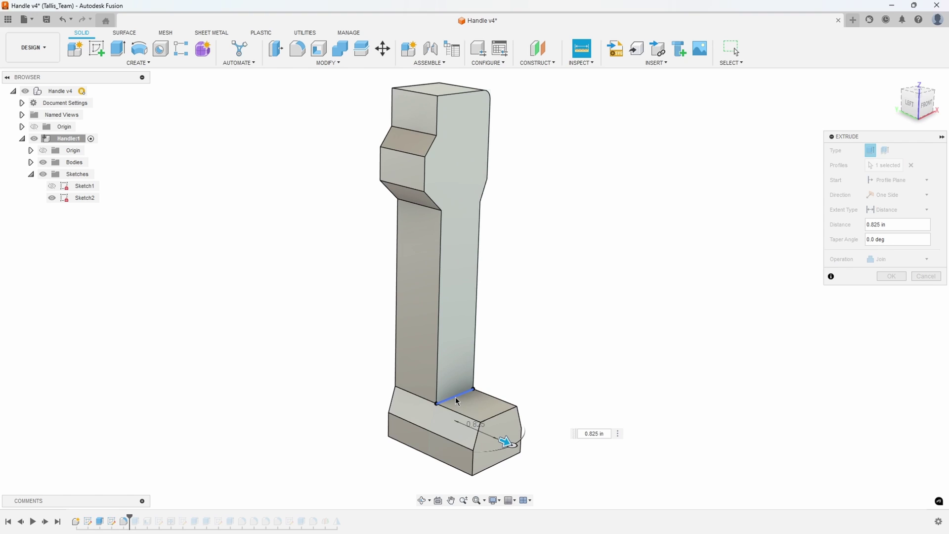
{"action": "left_click", "coordinate": [455, 398]}
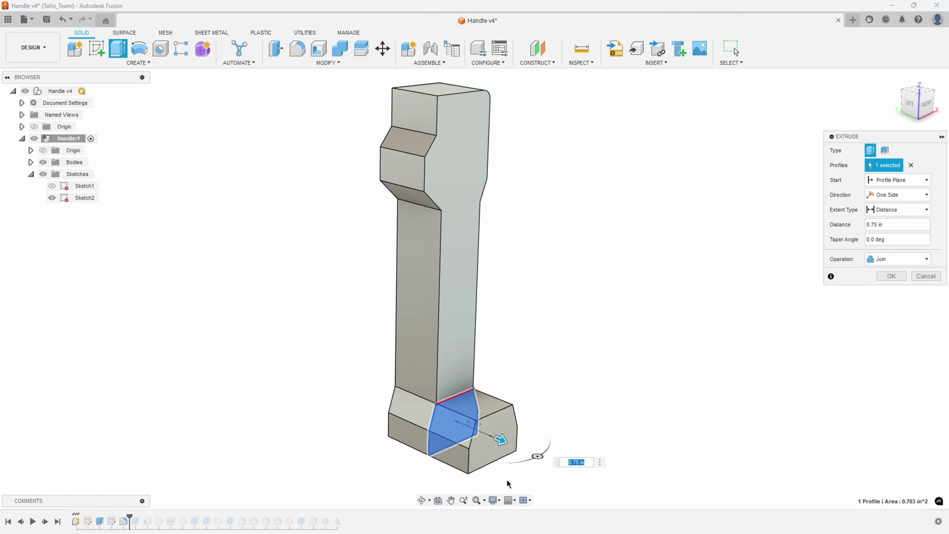
Cancel the foot extrusion, leaving the handle unchanged
{"action": "mouse_move", "coordinate": [473, 475]}
{"action": "middle_mouse_down", "text": "shift"}
{"action": "mouse_move", "coordinate": [494, 398]}
{"action": "mouse_move", "coordinate": [506, 399]}
{"action": "middle_mouse_up", "text": "shift"}
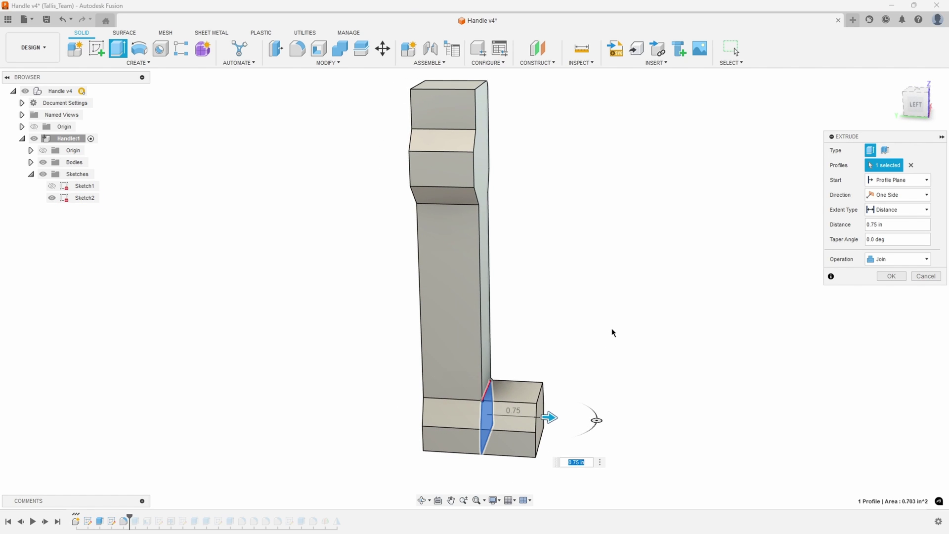
{"action": "left_click", "coordinate": [917, 277]}
{"action": "middle_click_drag", "start_coordinate": [667, 305], "coordinate": [493, 174], "text": "shift"}
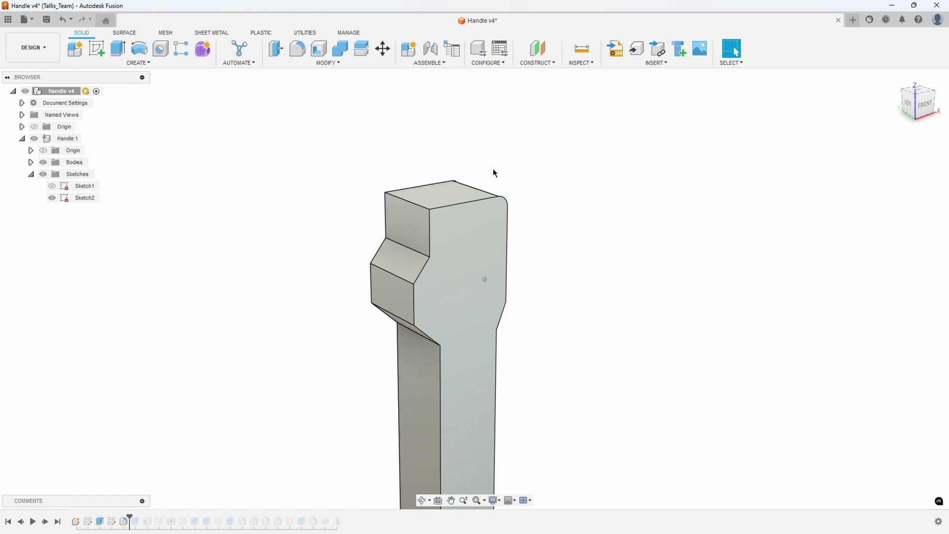
Fillet the handle's top edge at 0.125 in, measured from the existing rounded face
{"action": "right_click", "coordinate": [416, 200]}
{"action": "left_click", "coordinate": [392, 270]}
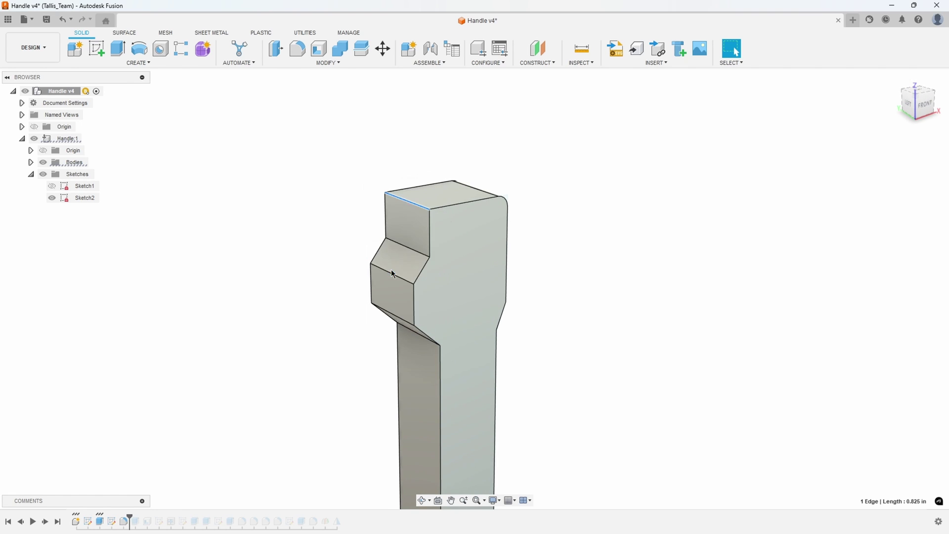
{"action": "middle_click_drag", "start_coordinate": [474, 202], "coordinate": [524, 235], "text": "shift"}
{"action": "left_click", "coordinate": [517, 227]}
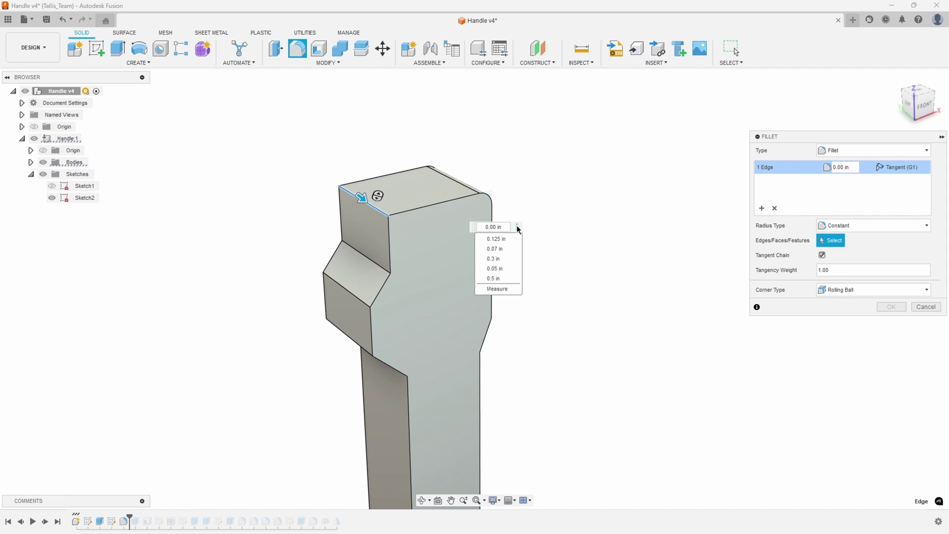
{"action": "left_click", "coordinate": [512, 289]}
{"action": "middle_click_drag", "start_coordinate": [537, 260], "coordinate": [436, 197], "text": "shift"}
{"action": "left_click", "coordinate": [436, 198]}
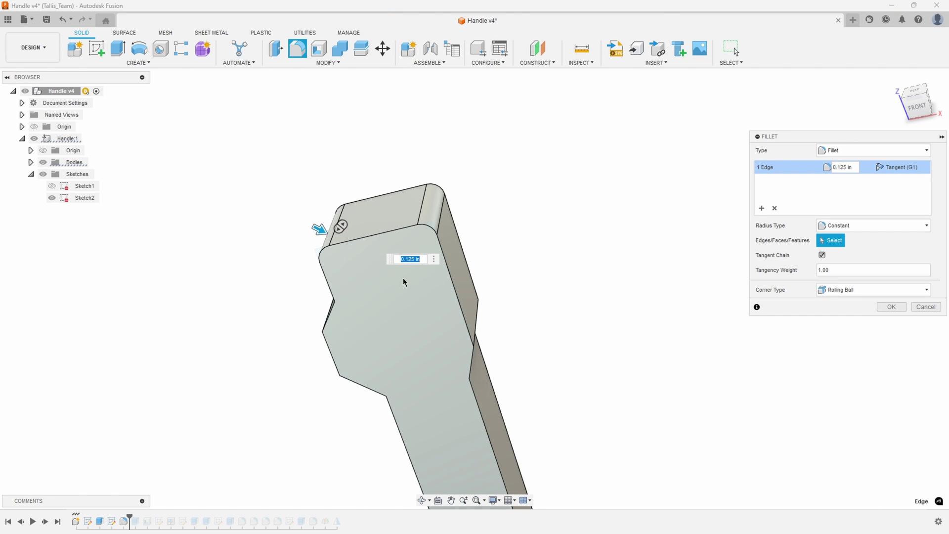
{"action": "middle_click_drag", "start_coordinate": [403, 279], "coordinate": [544, 305], "text": "shift"}
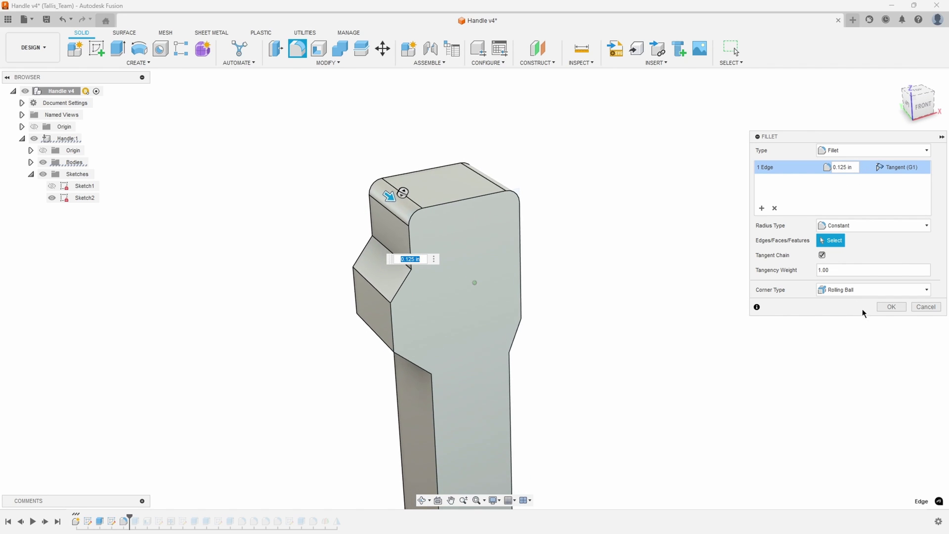
{"action": "left_click", "coordinate": [891, 307]}
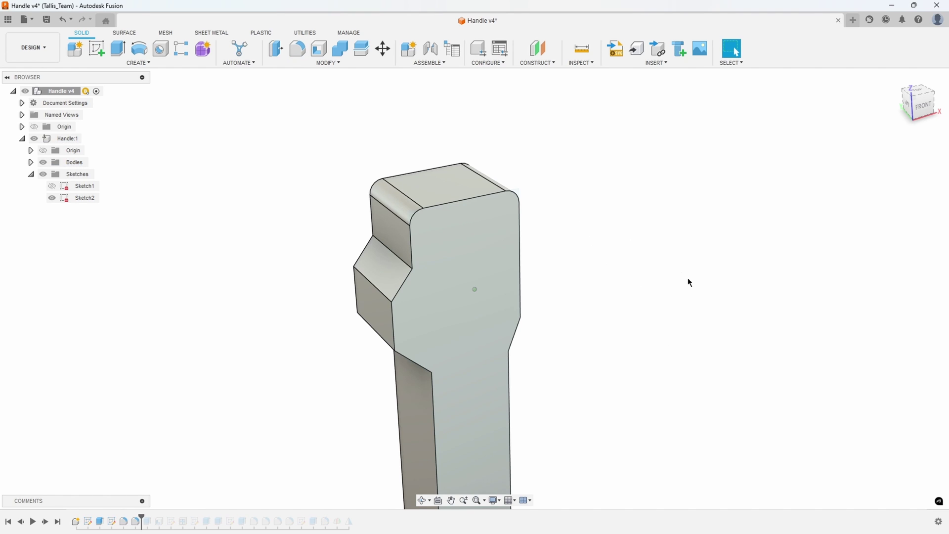
{"action": "scroll", "coordinate": [545, 183], "scroll_direction": "down", "scroll_amount": 2}
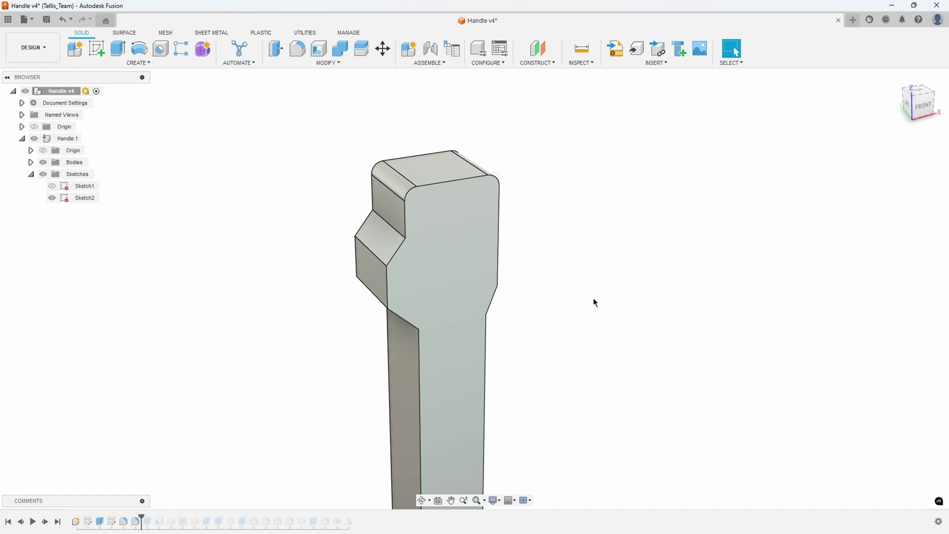
{"action": "left_click", "coordinate": [583, 57]}
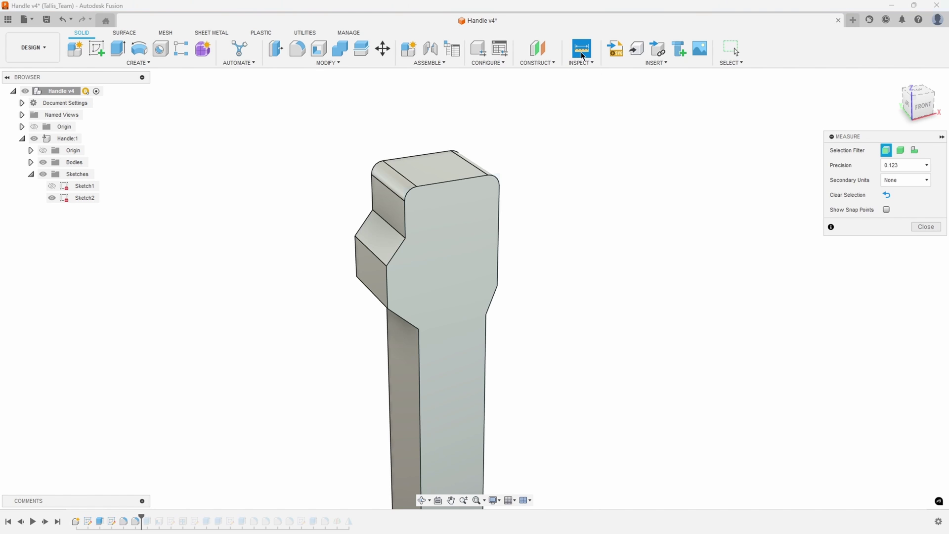
{"action": "middle_click_drag", "start_coordinate": [544, 84], "coordinate": [446, 186], "text": "shift"}
{"action": "left_click", "coordinate": [440, 192]}
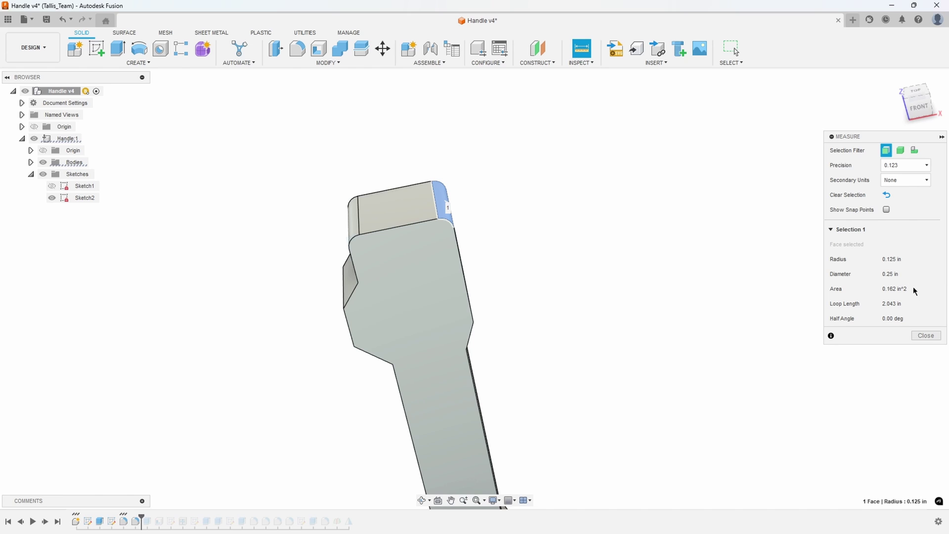
{"action": "left_click", "coordinate": [924, 336]}
{"action": "middle_click_drag", "start_coordinate": [717, 280], "coordinate": [573, 337], "text": "shift"}
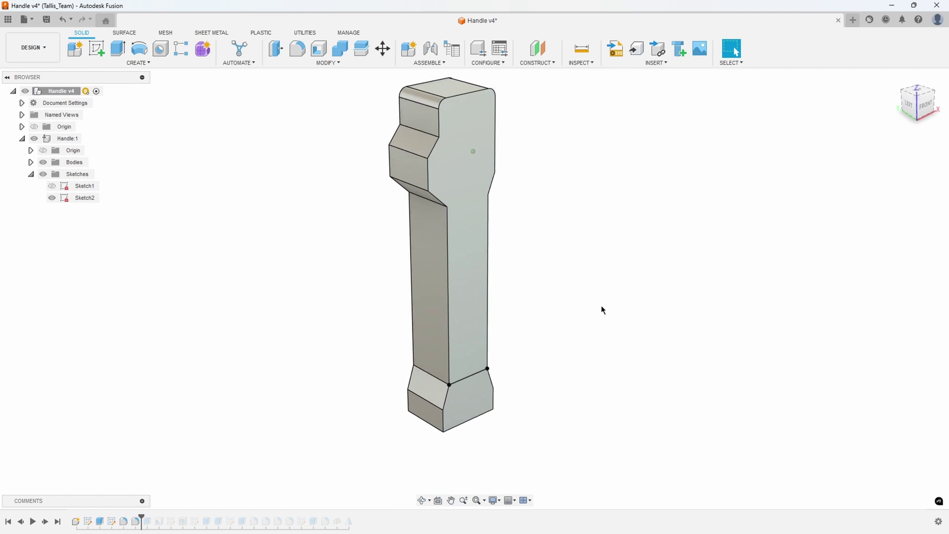
{"action": "left_click", "coordinate": [472, 413]}
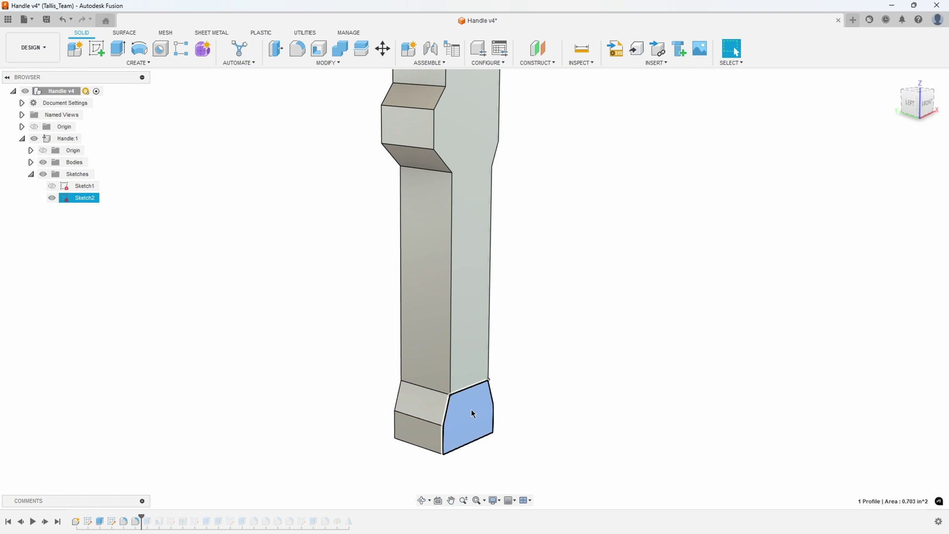
{"action": "right_click", "coordinate": [472, 413]}
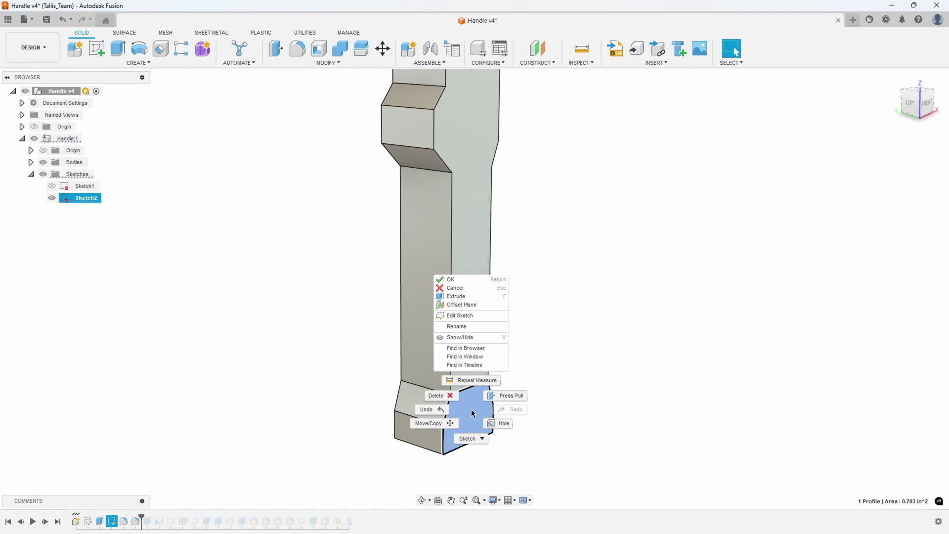
Preview the bottom foot profile extruded 0.347 in as a Join, inspecting it from several angles
{"action": "left_click", "coordinate": [467, 296]}
{"action": "left_click_drag", "start_coordinate": [477, 416], "coordinate": [529, 452]}
{"action": "middle_click_drag", "start_coordinate": [549, 444], "coordinate": [408, 396], "text": "shift"}
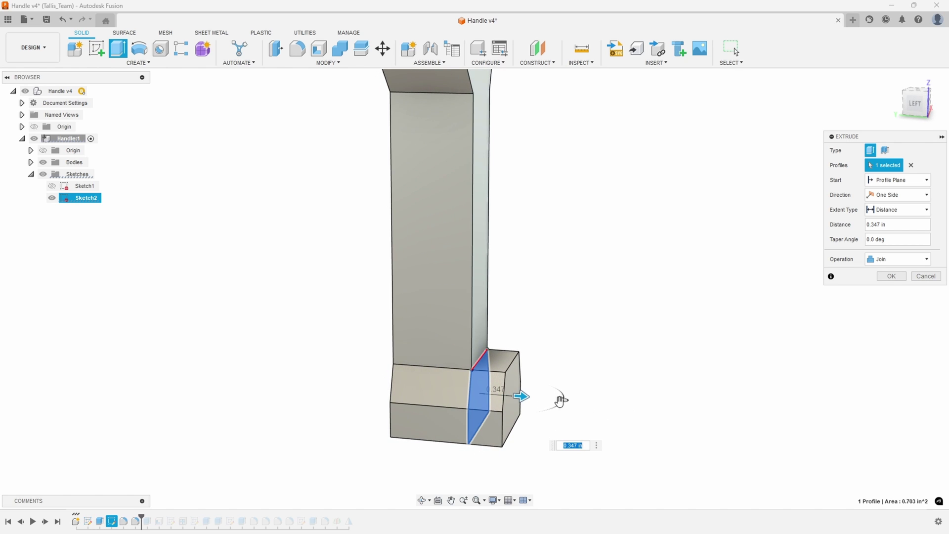
{"action": "scroll", "coordinate": [482, 395], "scroll_direction": "up", "scroll_amount": 3}
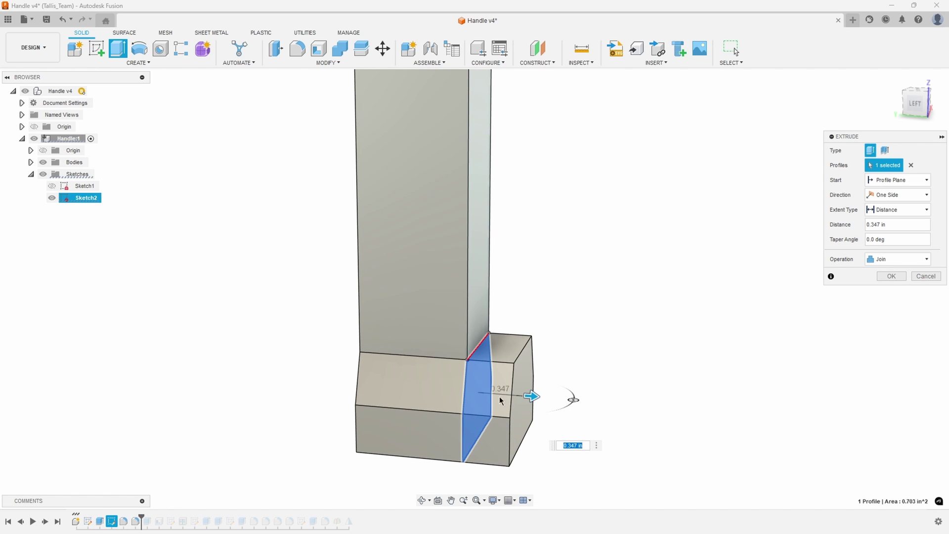
{"action": "middle_click_drag", "start_coordinate": [523, 411], "coordinate": [475, 374], "text": "shift"}
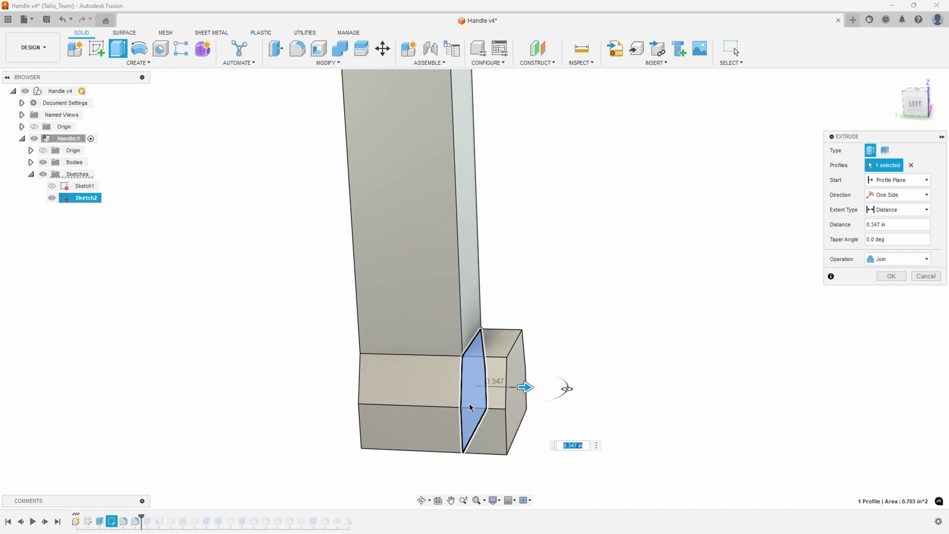
{"action": "middle_click_drag", "start_coordinate": [508, 408], "coordinate": [484, 438], "text": "shift"}
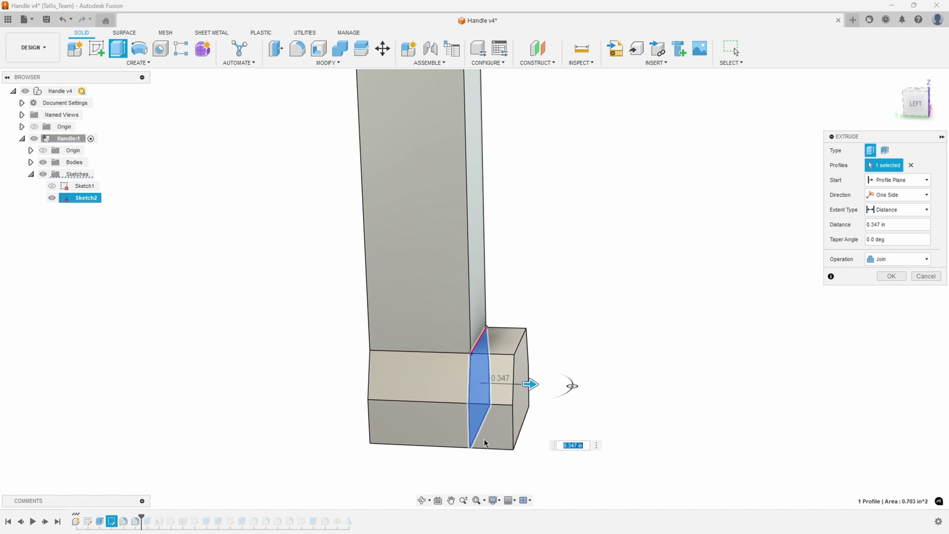
{"action": "middle_click_drag", "start_coordinate": [622, 419], "coordinate": [621, 417]}
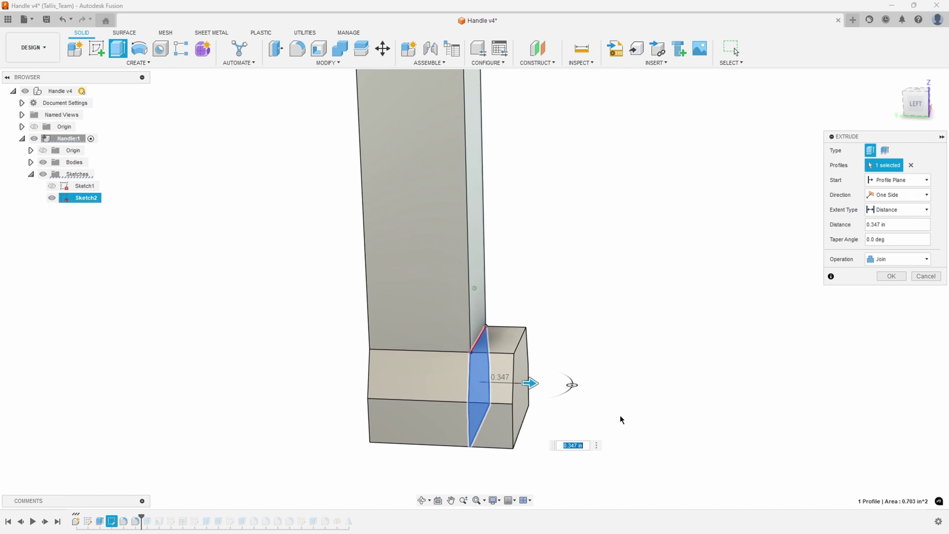
Re-anchor the foot extrusion distance to the handle's far left face
{"action": "left_click", "coordinate": [596, 446]}
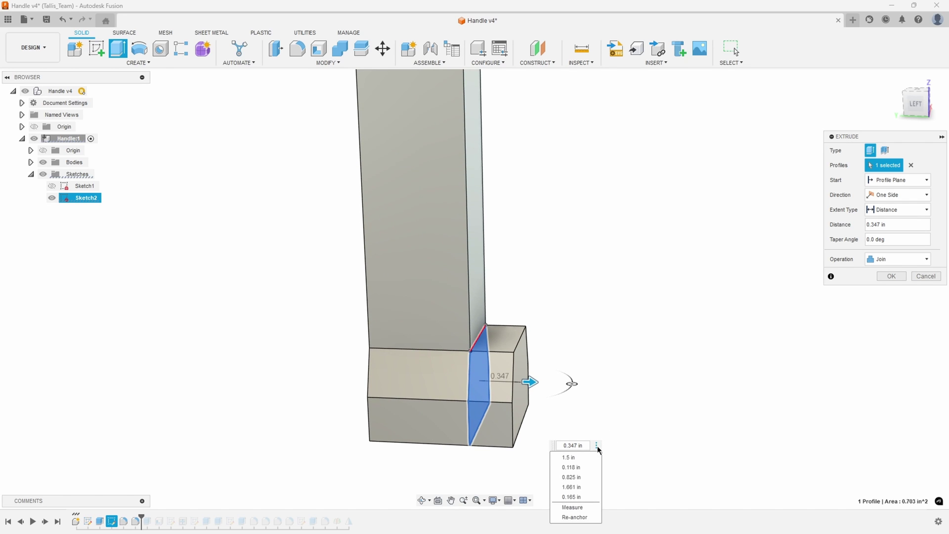
{"action": "left_click", "coordinate": [580, 518]}
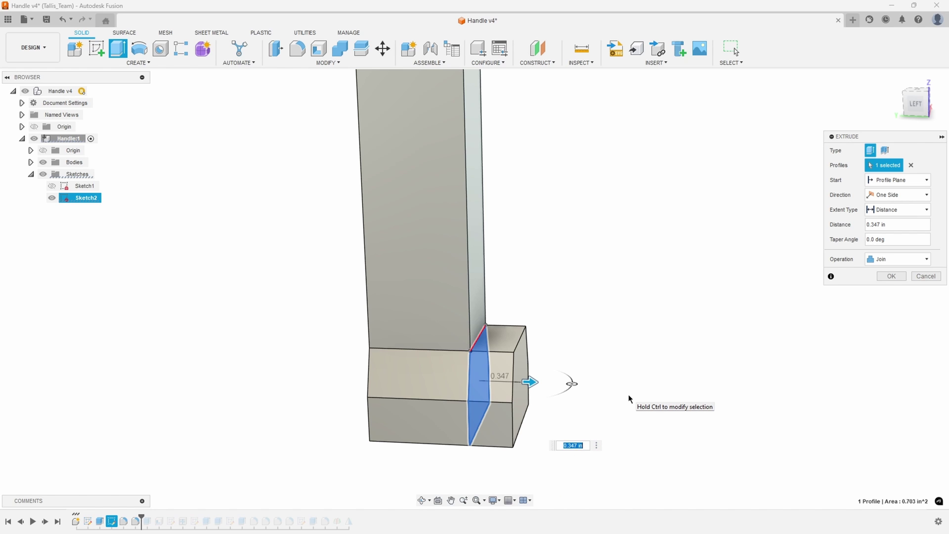
{"action": "middle_click_drag", "start_coordinate": [629, 397], "coordinate": [388, 379], "text": "shift"}
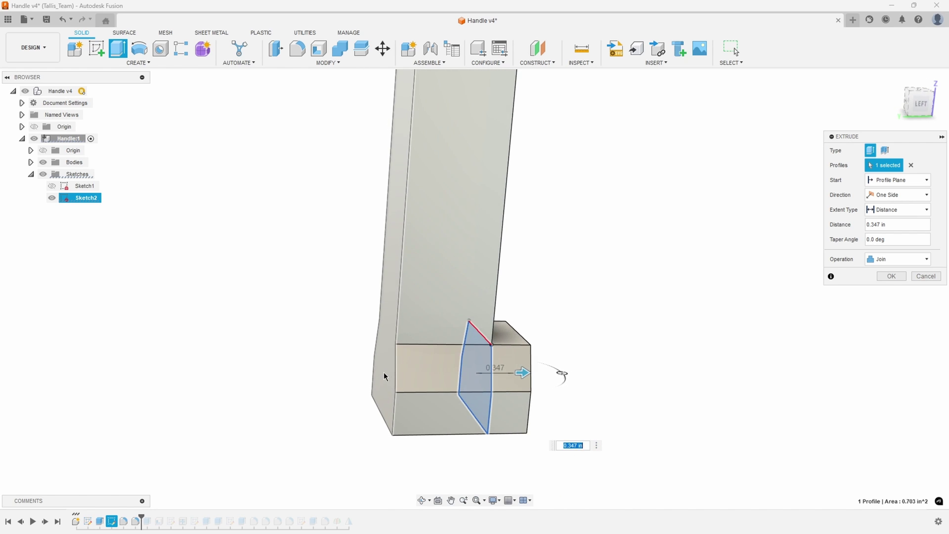
{"action": "left_click", "coordinate": [383, 372]}
{"action": "mouse_move", "coordinate": [383, 373]}
{"action": "middle_mouse_down", "text": "shift"}
{"action": "mouse_move", "coordinate": [394, 374]}
{"action": "mouse_move", "coordinate": [381, 376]}
{"action": "middle_mouse_up", "text": "shift"}
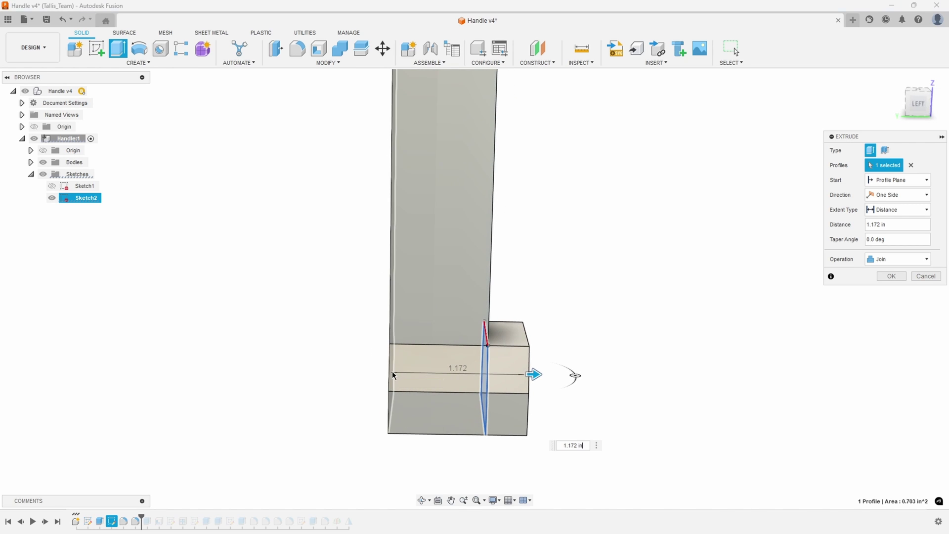
{"action": "middle_click_drag", "start_coordinate": [506, 374], "coordinate": [528, 374], "text": "shift"}
Set the re-anchored foot extrusion to 1.50 in and apply it as a Join
{"action": "left_click_drag", "start_coordinate": [584, 446], "coordinate": [549, 443]}
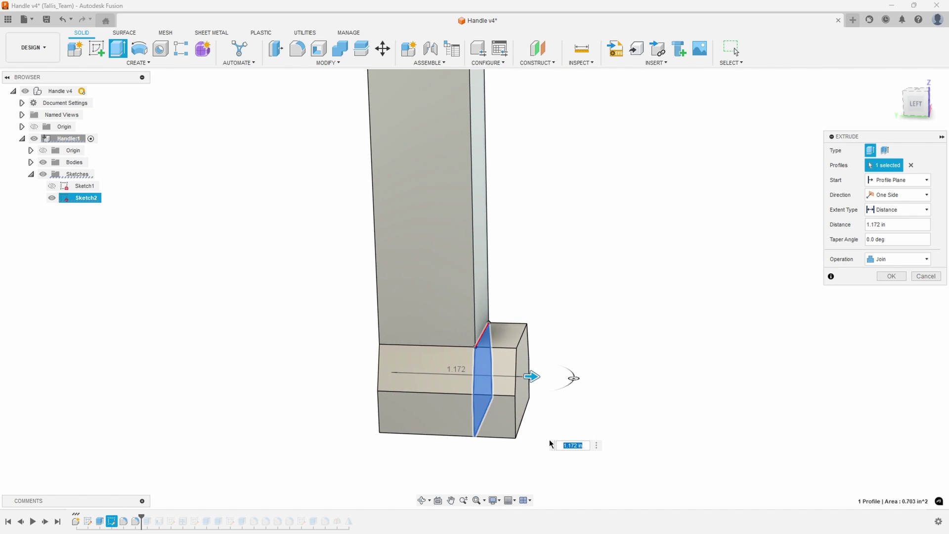
{"action": "type", "text": "1.5"}
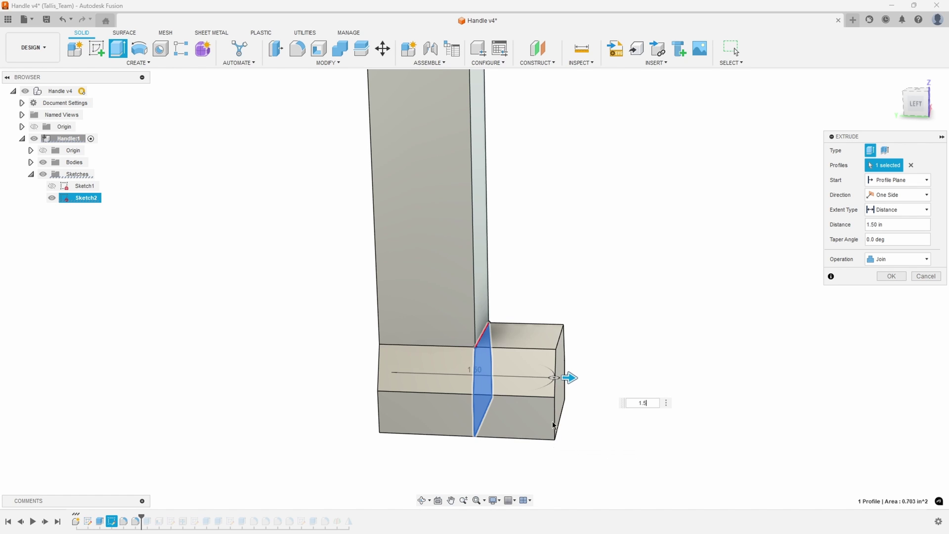
{"action": "middle_click_drag", "start_coordinate": [552, 422], "coordinate": [430, 365], "text": "shift"}
{"action": "middle_click_drag", "start_coordinate": [506, 365], "coordinate": [856, 292], "text": "shift"}
{"action": "left_click", "coordinate": [891, 275]}
{"action": "middle_click_drag", "start_coordinate": [508, 434], "coordinate": [505, 428], "text": "shift"}
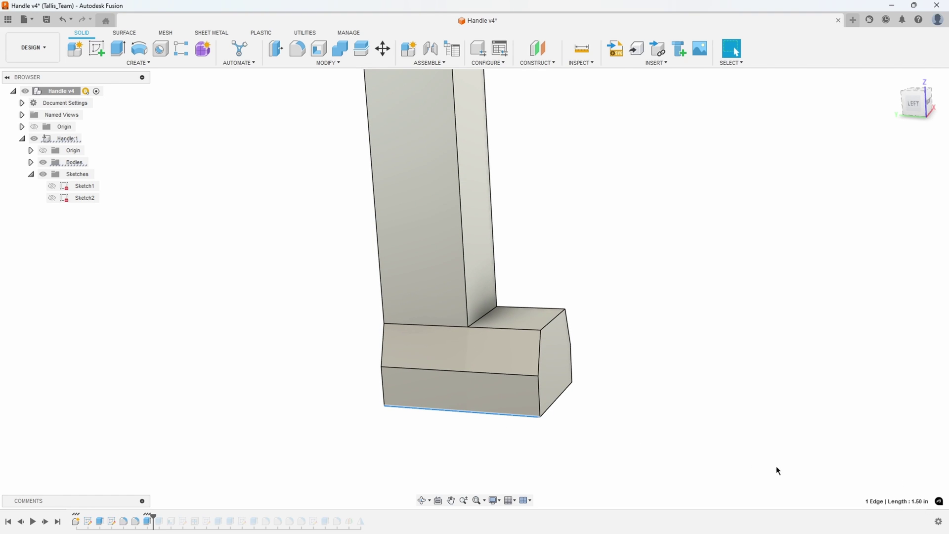
{"action": "left_click", "coordinate": [671, 292]}
{"action": "scroll", "coordinate": [671, 292], "scroll_direction": "down", "scroll_amount": 5}
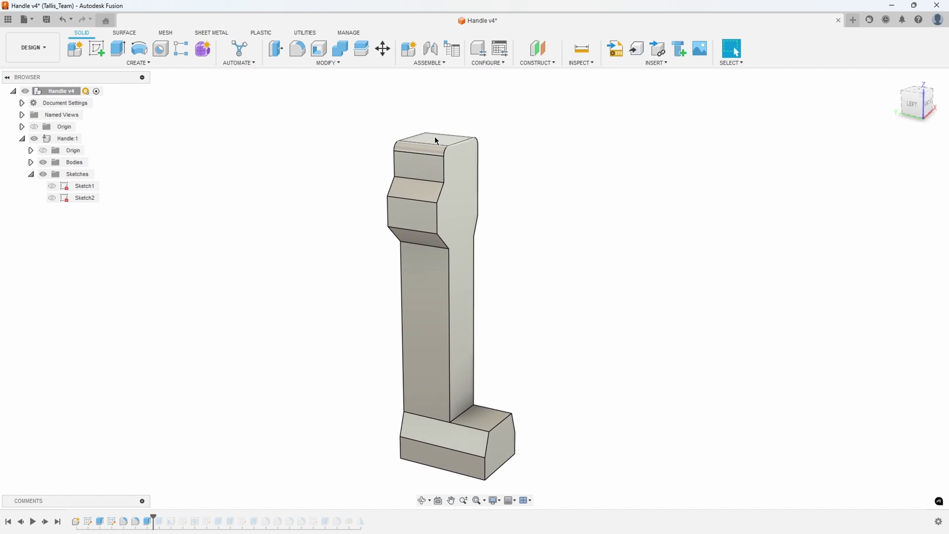
{"action": "left_click", "coordinate": [437, 141]}
Start an Offset Face on the handle's top face, dragging it up roughly
{"action": "right_click", "coordinate": [435, 139]}
{"action": "left_click", "coordinate": [461, 123]}
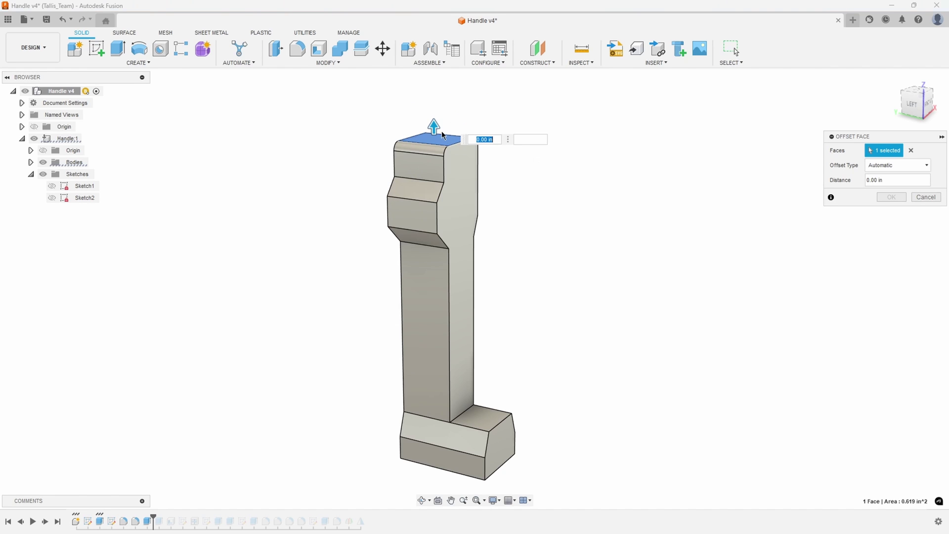
{"action": "left_click_drag", "start_coordinate": [434, 128], "coordinate": [434, 113]}
{"action": "mouse_move", "coordinate": [443, 143]}
{"action": "middle_mouse_down", "text": "shift"}
{"action": "mouse_move", "coordinate": [422, 163]}
{"action": "mouse_move", "coordinate": [425, 132]}
{"action": "mouse_move", "coordinate": [434, 129]}
{"action": "middle_mouse_up", "text": "shift"}
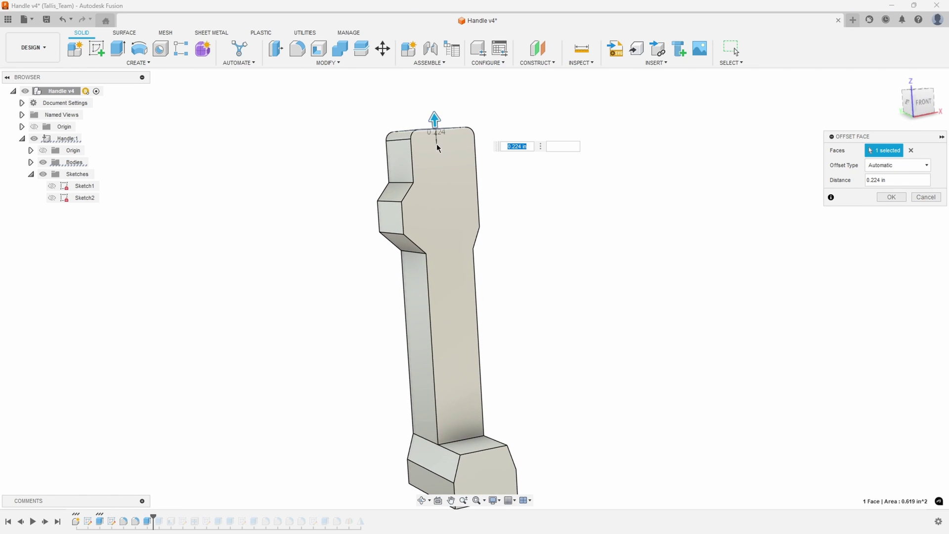
{"action": "middle_click_drag", "start_coordinate": [442, 151], "coordinate": [526, 151], "text": "shift"}
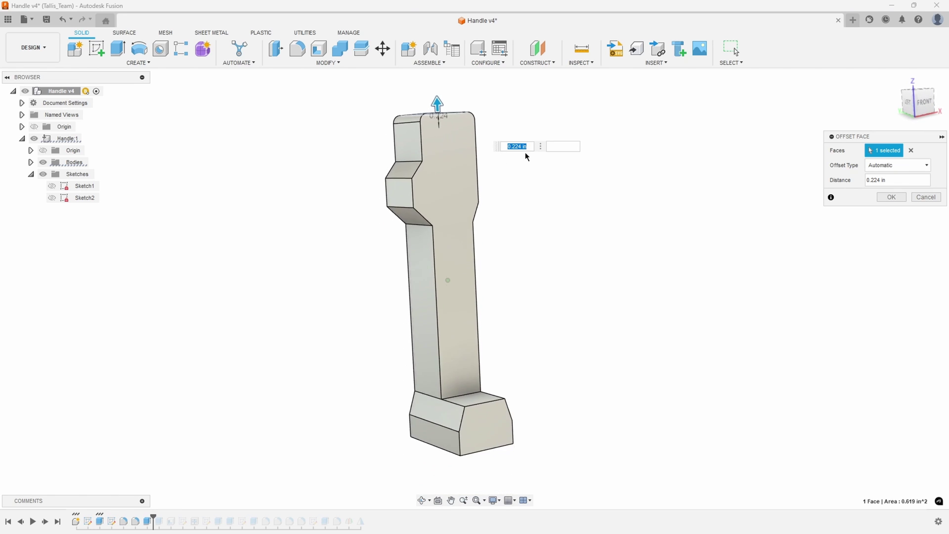
Re-anchor the top face offset to measure from the handle's bottom face
{"action": "left_click", "coordinate": [540, 146]}
{"action": "left_click", "coordinate": [528, 220]}
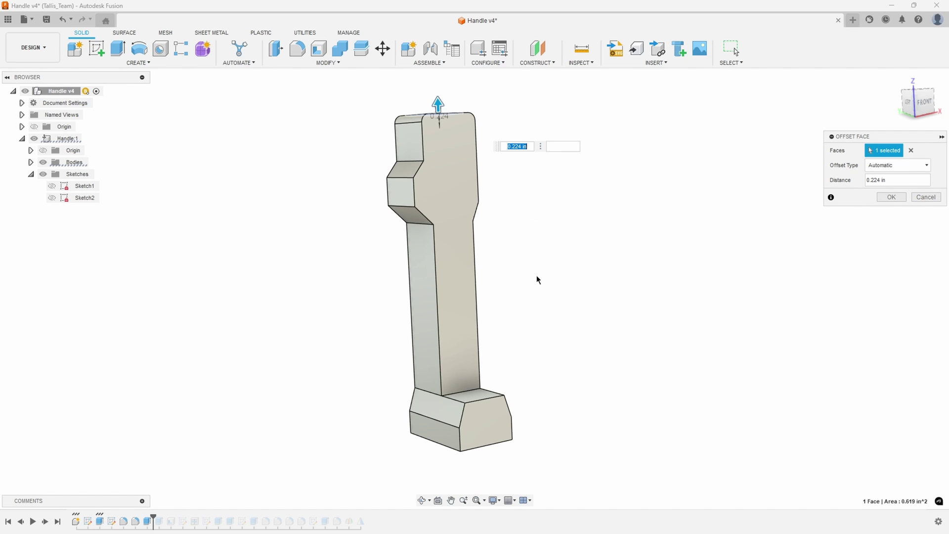
{"action": "middle_click_drag", "start_coordinate": [535, 277], "coordinate": [450, 424], "text": "shift"}
{"action": "left_click", "coordinate": [449, 423]}
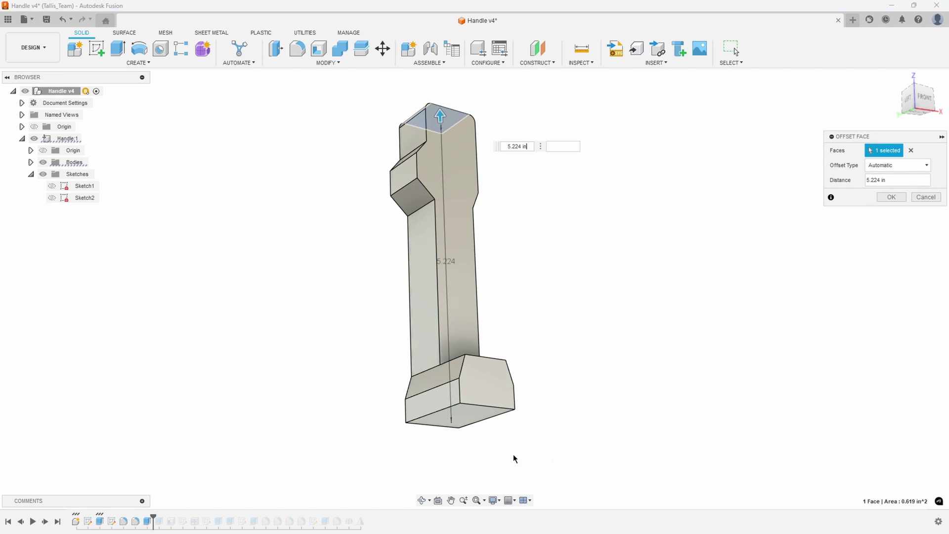
{"action": "middle_click_drag", "start_coordinate": [586, 447], "coordinate": [440, 135], "text": "shift"}
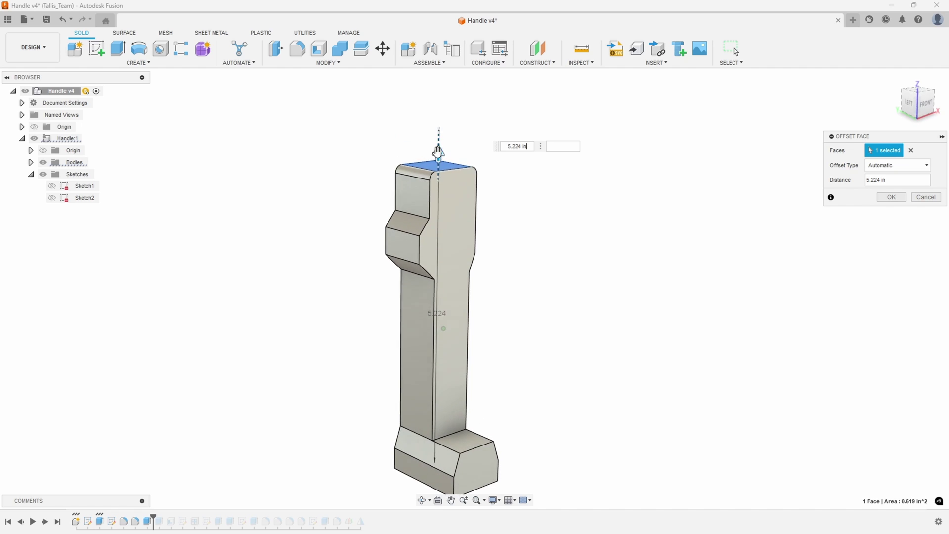
Enter 5.5 in as the offset so the handle stands 5.50 in tall
{"action": "mouse_move", "coordinate": [438, 150]}
{"action": "left_mouse_down"}
{"action": "mouse_move", "coordinate": [448, 148]}
{"action": "mouse_move", "coordinate": [449, 167]}
{"action": "mouse_move", "coordinate": [458, 151]}
{"action": "left_mouse_up"}
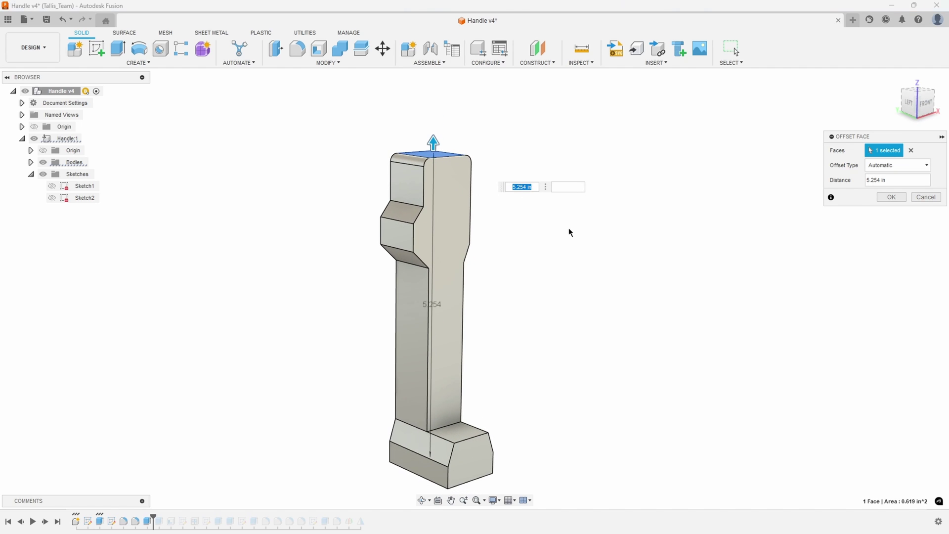
{"action": "type", "text": "5.5"}
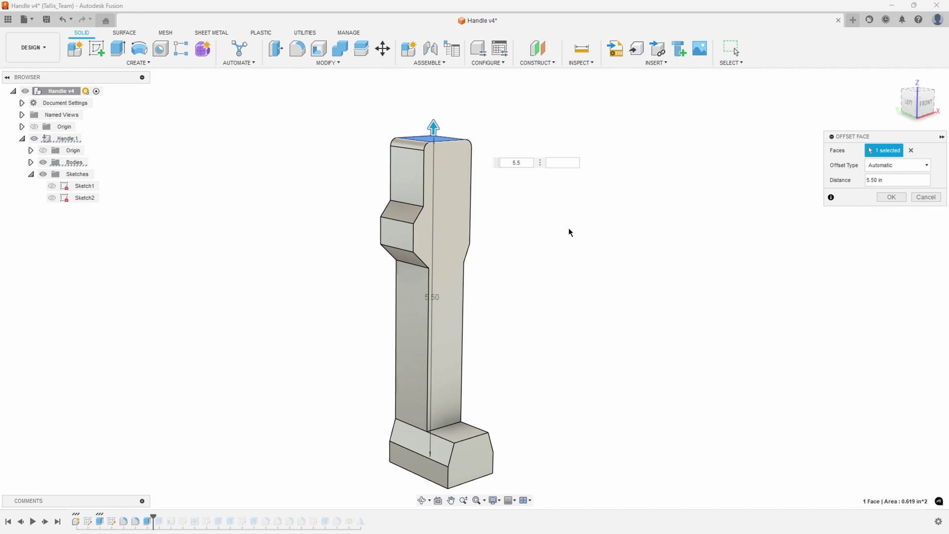
{"action": "key", "text": "Return"}
{"action": "scroll", "coordinate": [545, 212], "scroll_direction": "down", "scroll_amount": 2}
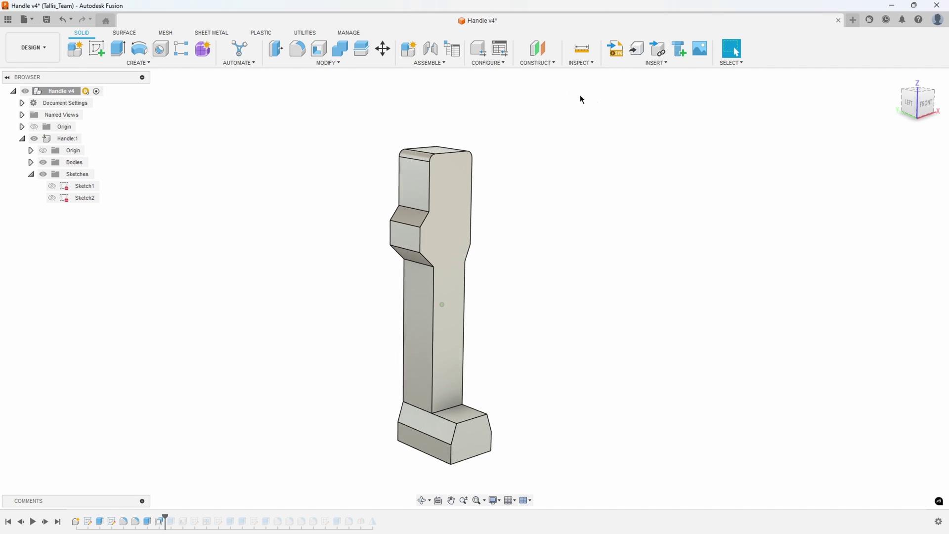
{"action": "scroll", "coordinate": [580, 98], "scroll_direction": "down", "scroll_amount": 1}
{"action": "key", "text": "i"}
{"action": "left_click", "coordinate": [436, 148]}
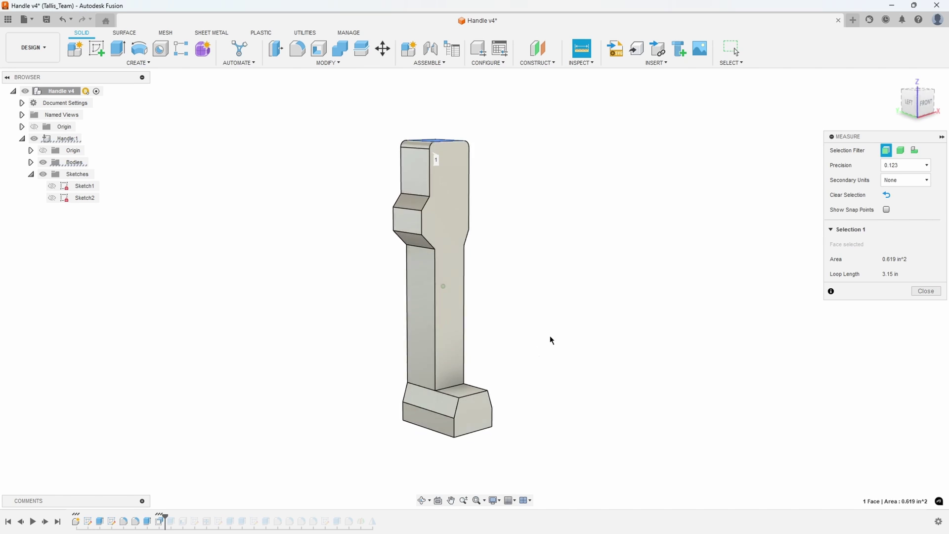
{"action": "middle_click_drag", "start_coordinate": [551, 340], "coordinate": [426, 434], "text": "shift"}
{"action": "left_click", "coordinate": [436, 420]}
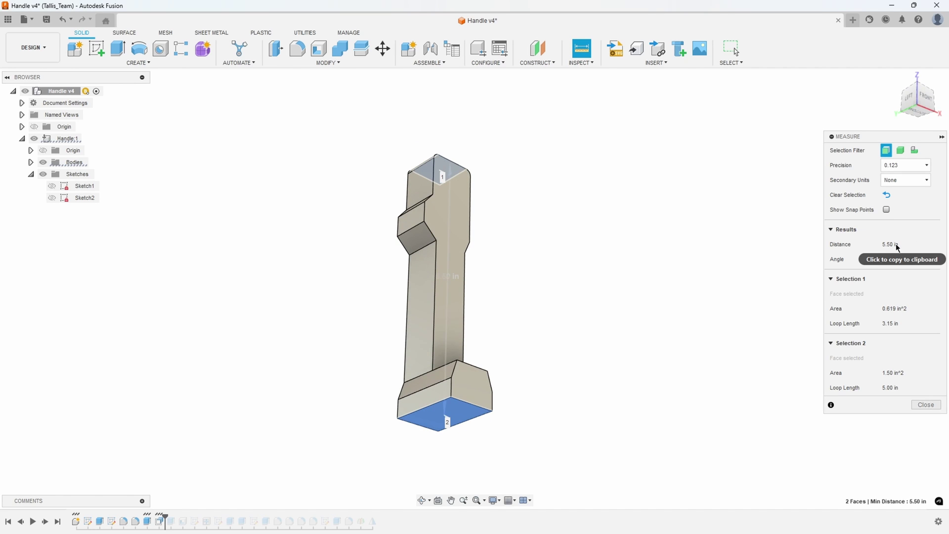
{"action": "middle_click_drag", "start_coordinate": [646, 303], "coordinate": [570, 313], "text": "shift"}
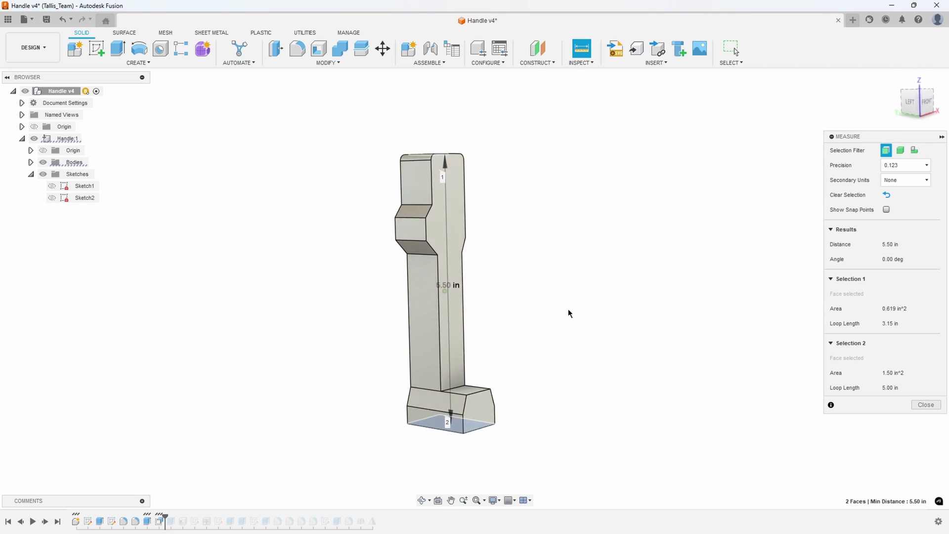
{"action": "left_click", "coordinate": [926, 406]}
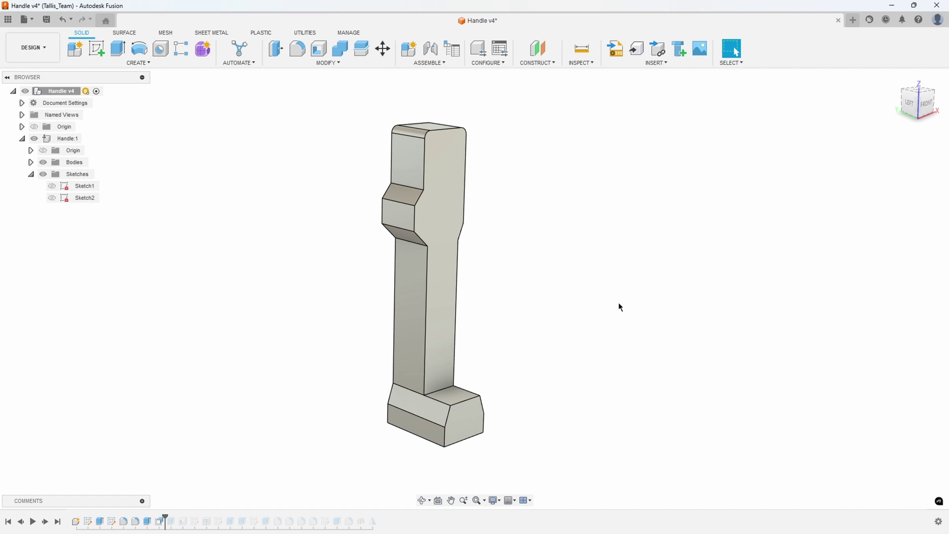